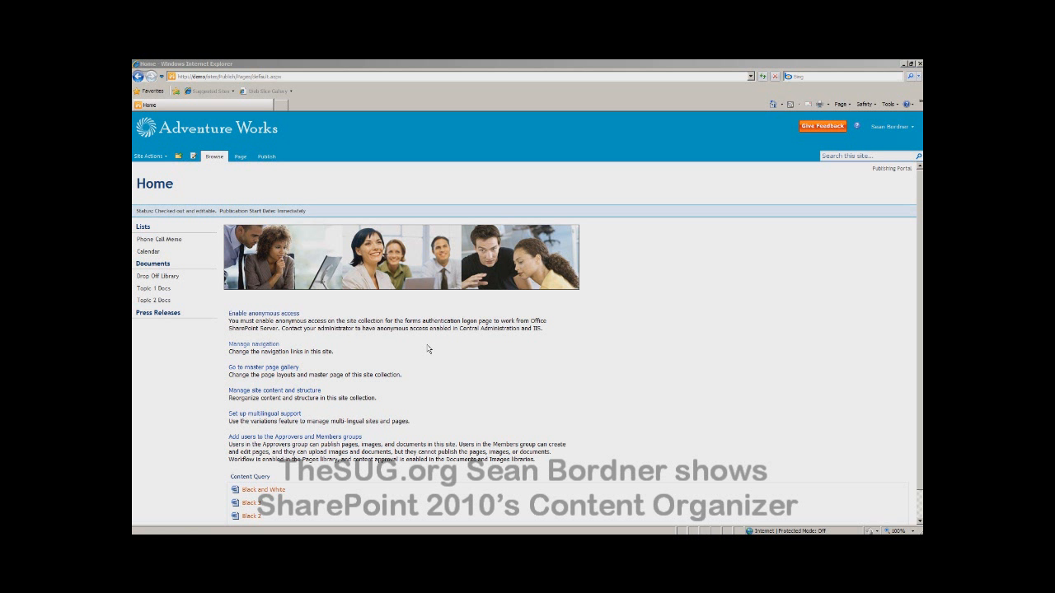
Step: Check the Content Organizer's status among the site features in the site settings, and return to the site settings
left_click(166, 159)
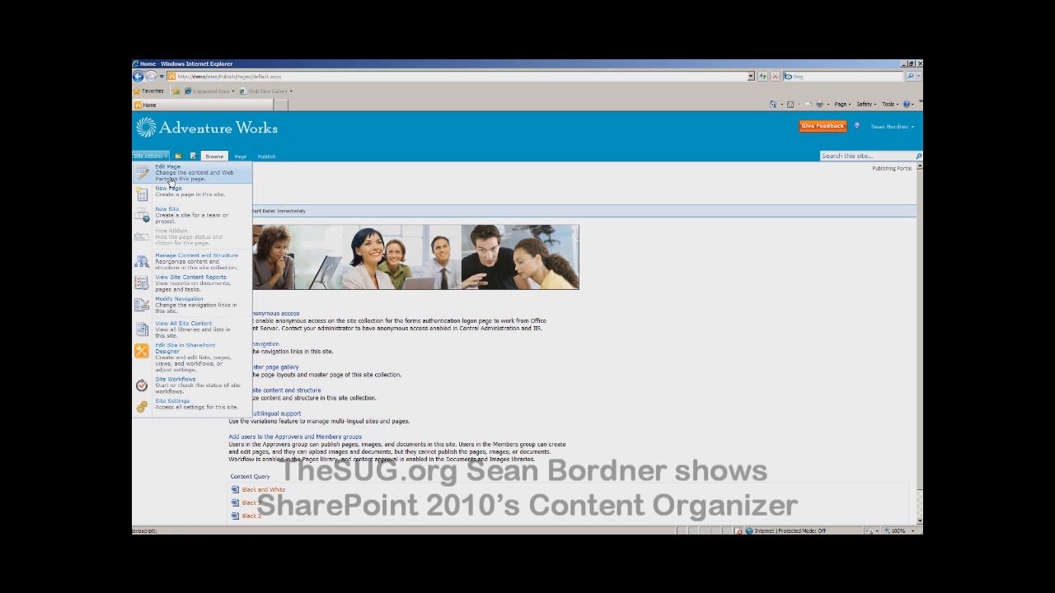
left_click(179, 409)
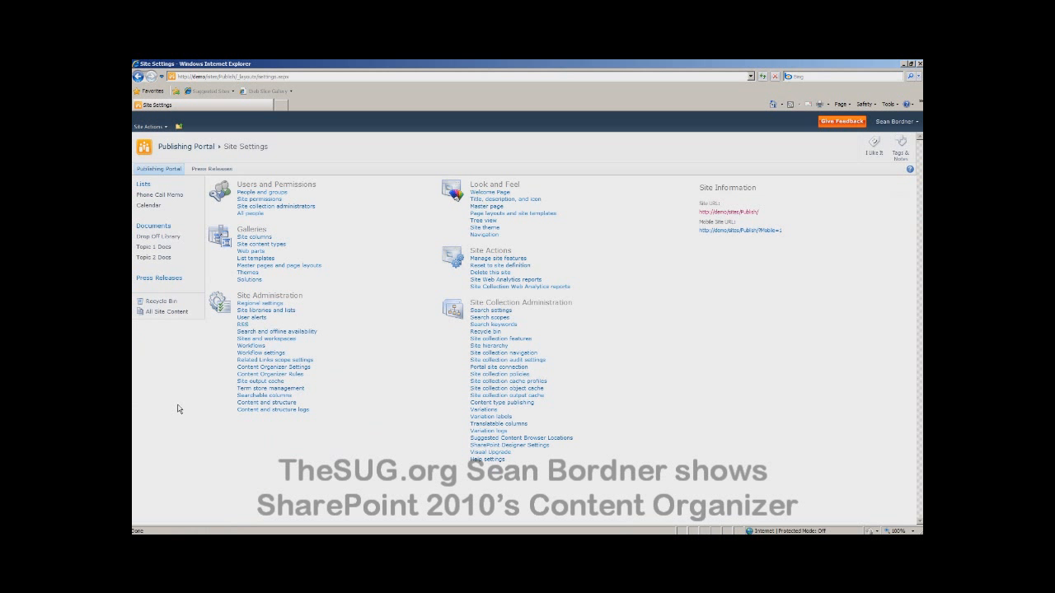
triple_click(475, 251)
left_click(600, 266)
left_click(522, 261)
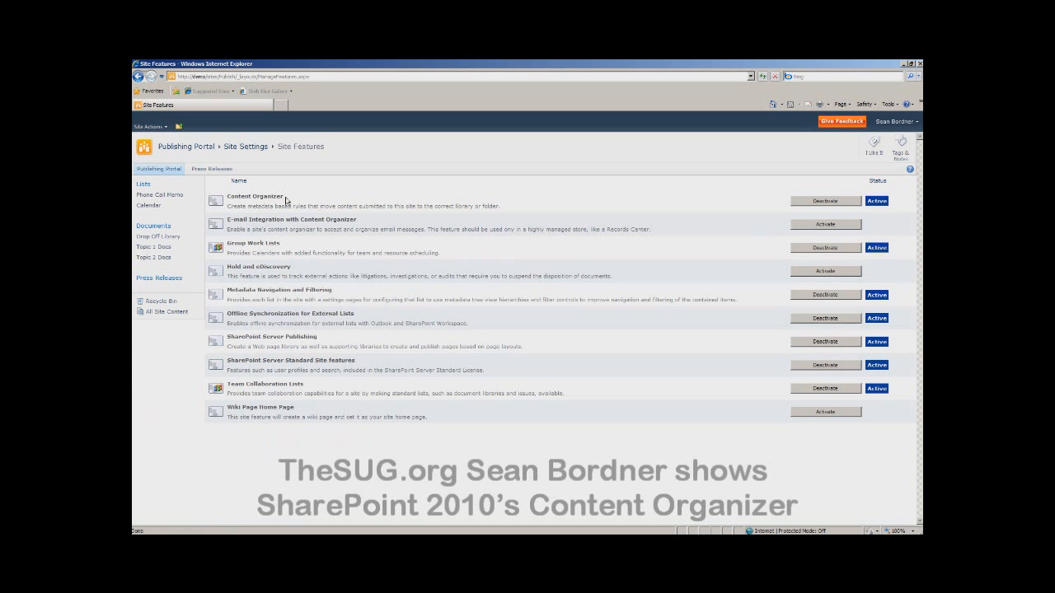
left_click_drag(285, 198, 239, 200)
left_click(701, 208)
left_click(137, 76)
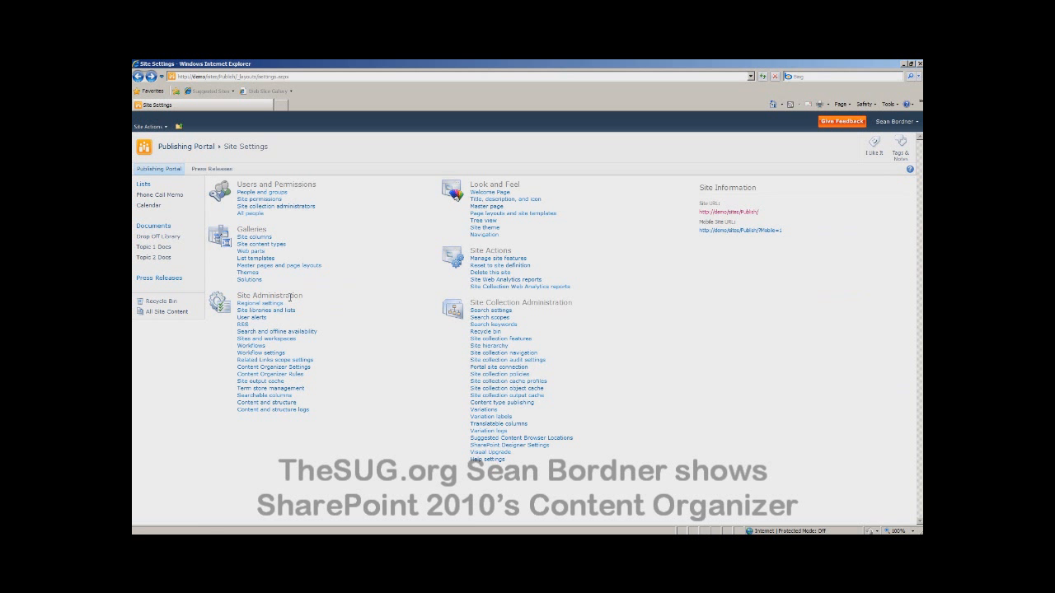
Step: Review the Content Organizer settings, including folder partitioning, its item limit per folder and the submission points, and return to the site settings
left_click(272, 367)
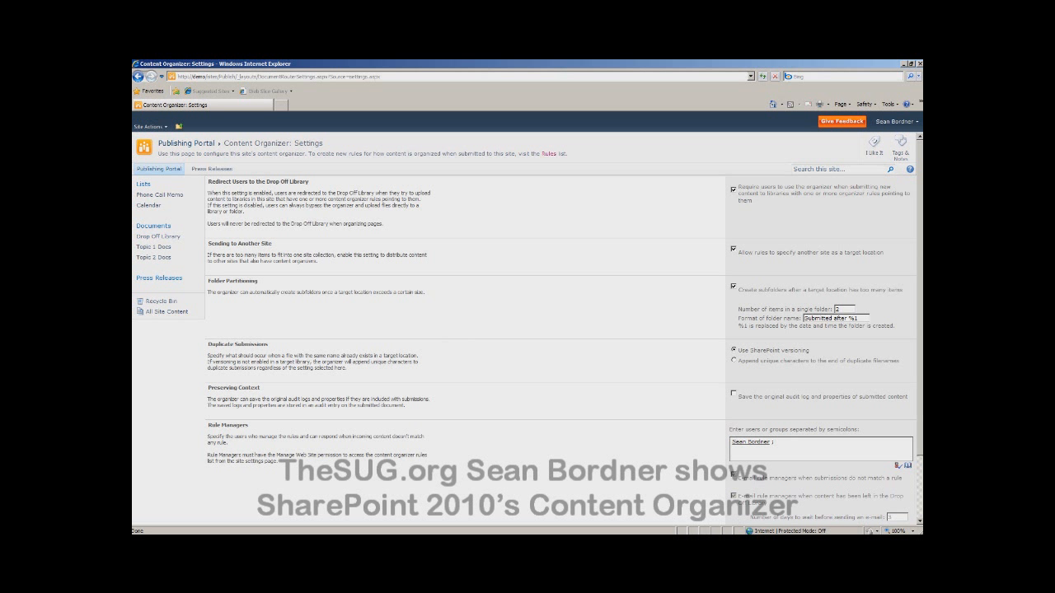
scroll(919, 289, "down", 1)
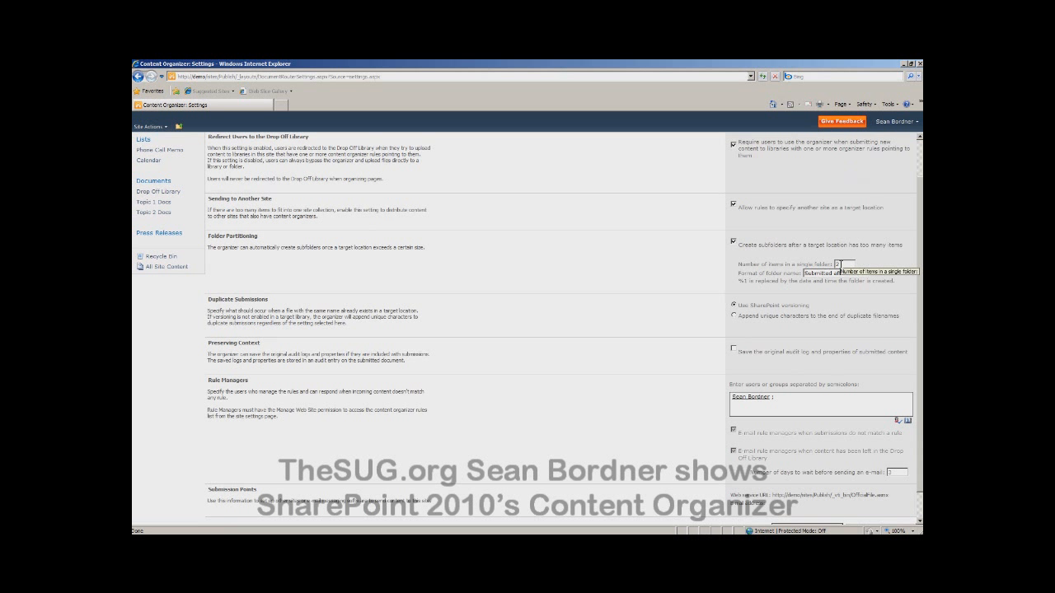
double_click(837, 265)
double_click(837, 263)
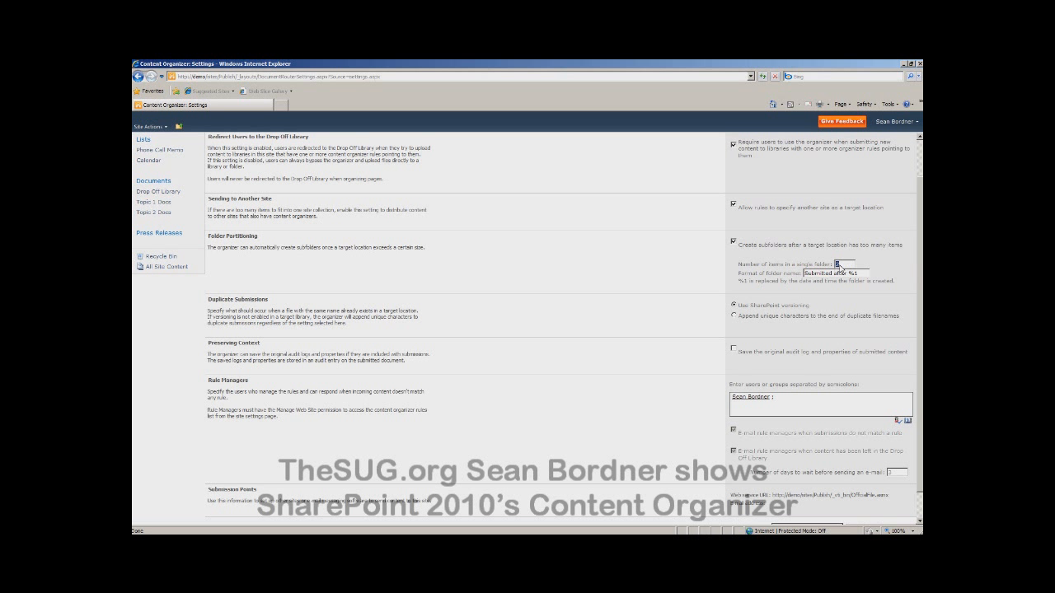
left_click(841, 264)
scroll(921, 294, "up", 3)
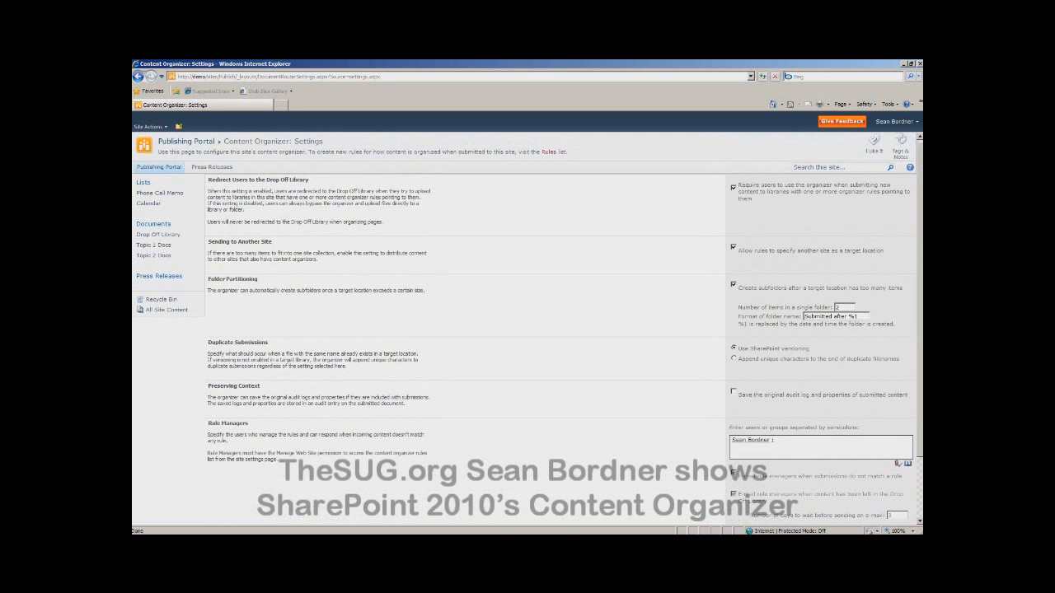
scroll(794, 453, "down", 3)
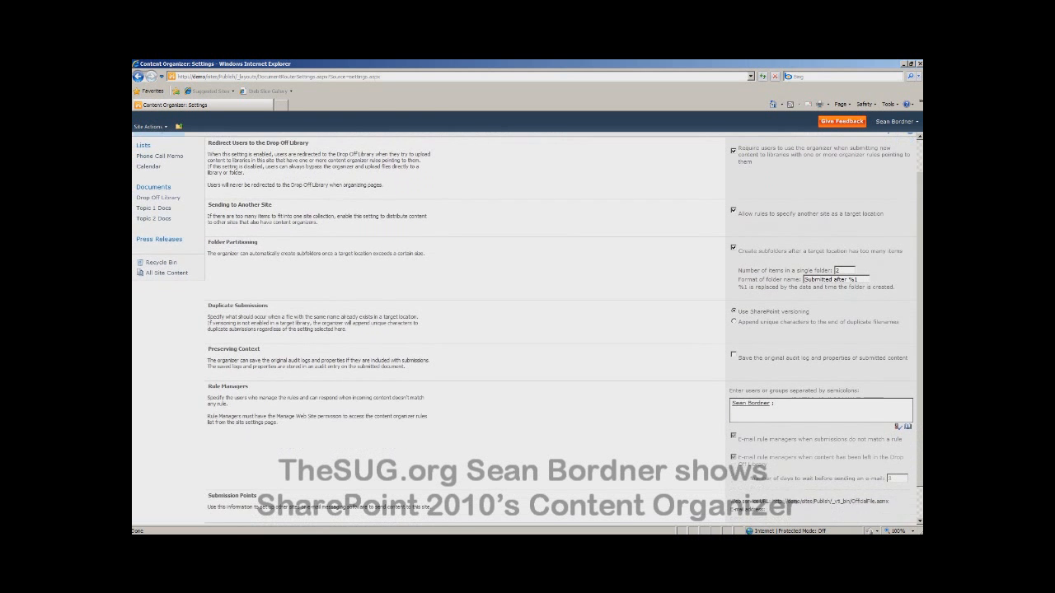
left_click(800, 500)
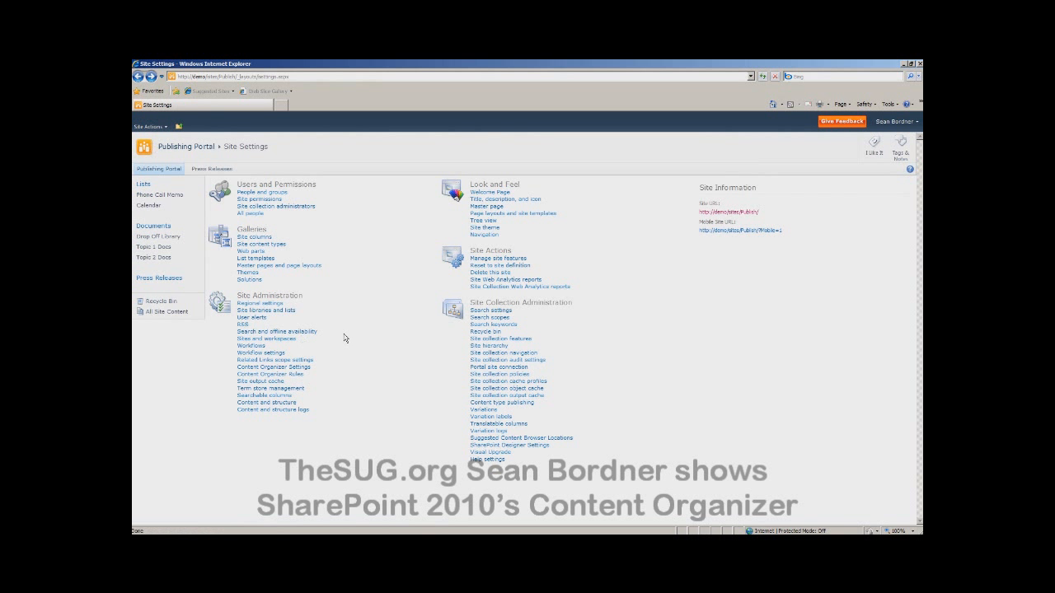
Step: Examine the Content Organizer rules with their priorities and target paths
left_click(271, 374)
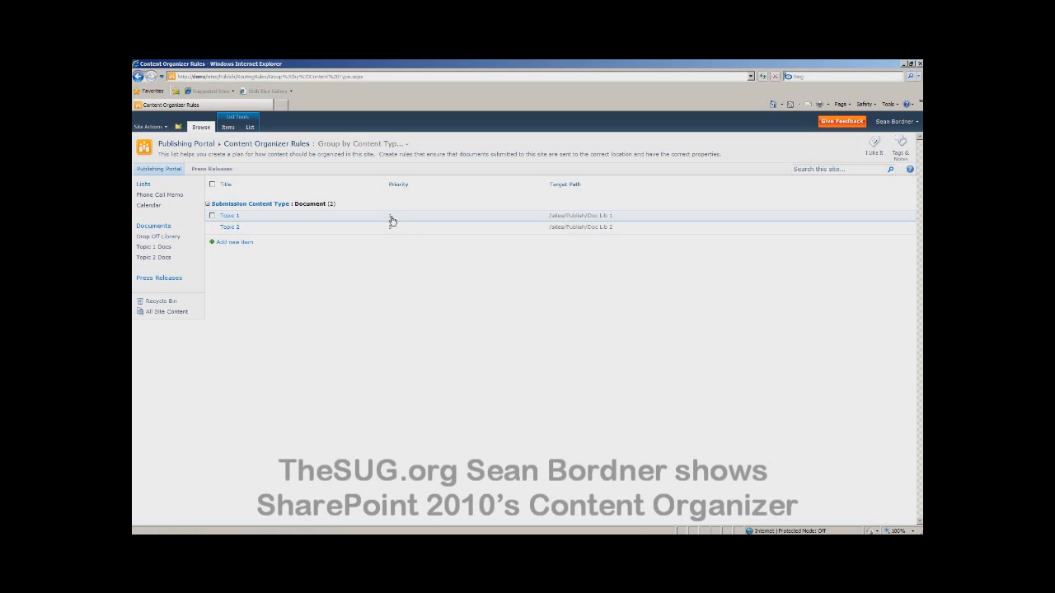
mouse_move(276, 220)
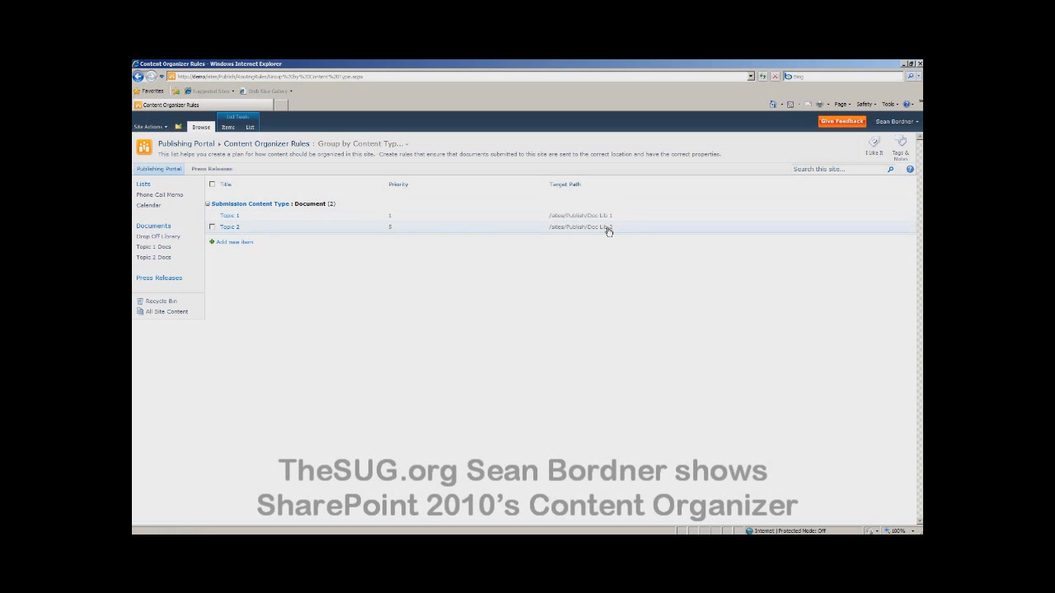
Step: Upload the file 2010 - Sample Document through the Topic 2 Docs library
left_click(153, 261)
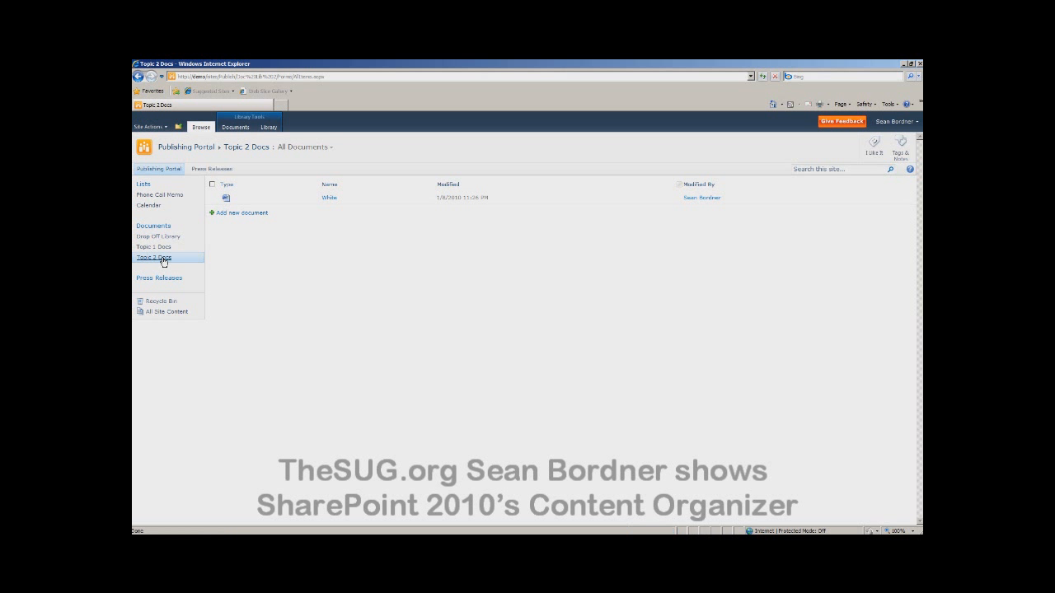
left_click(258, 216)
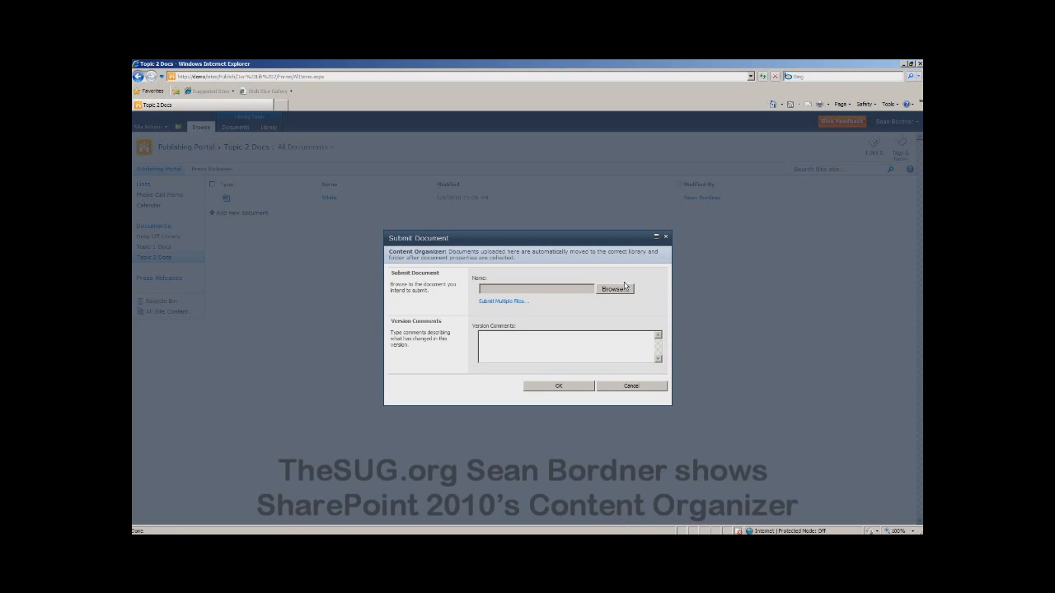
left_click(615, 290)
double_click(276, 140)
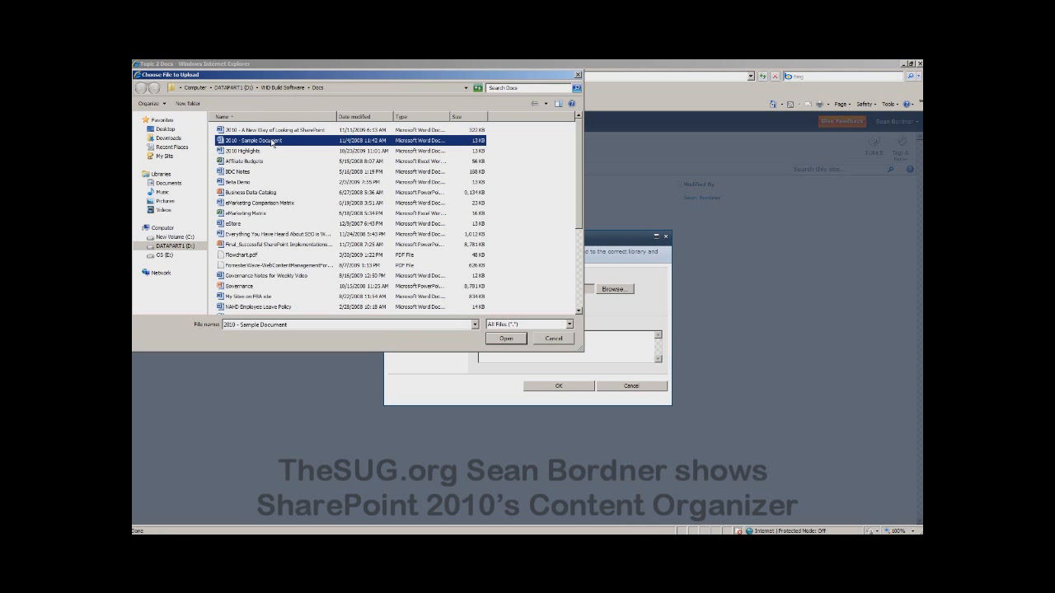
left_click(559, 387)
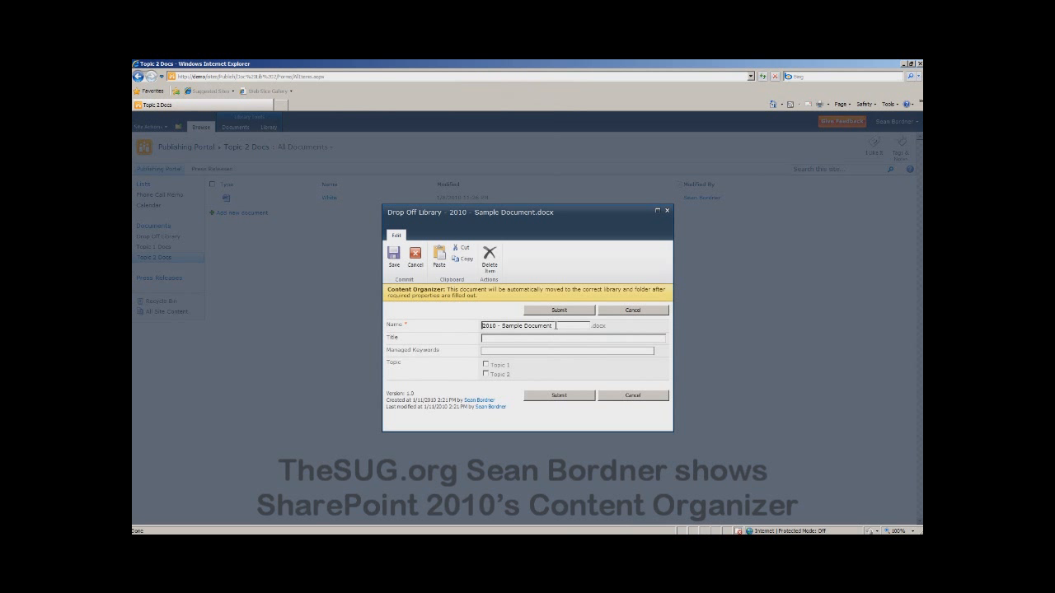
Step: Name and title the uploaded document "2010 - Example 5", assign it Topic 1 and submit it
left_click_drag(552, 326, 503, 326)
type("Example")
left_click_drag(540, 326, 457, 324)
key("ctrl+c")
left_click(488, 338)
key("ctrl+v")
left_click(486, 365)
left_click(557, 397)
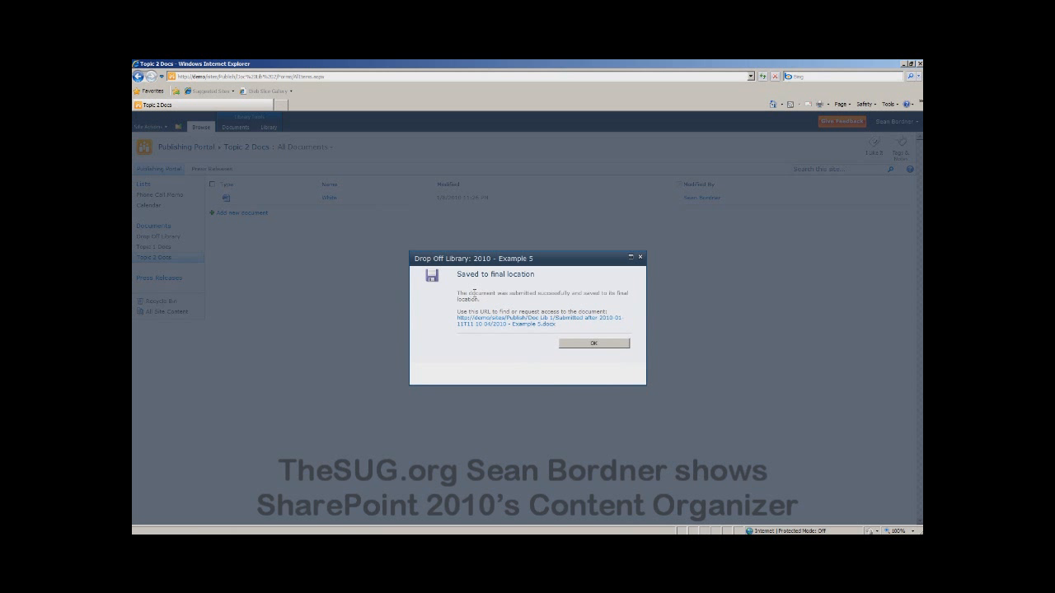
Step: Review and close the submission notice, and open the folder "Submitted after 2010-01-11T11 10 04" in Topic 1 Docs
left_click_drag(459, 294, 468, 315)
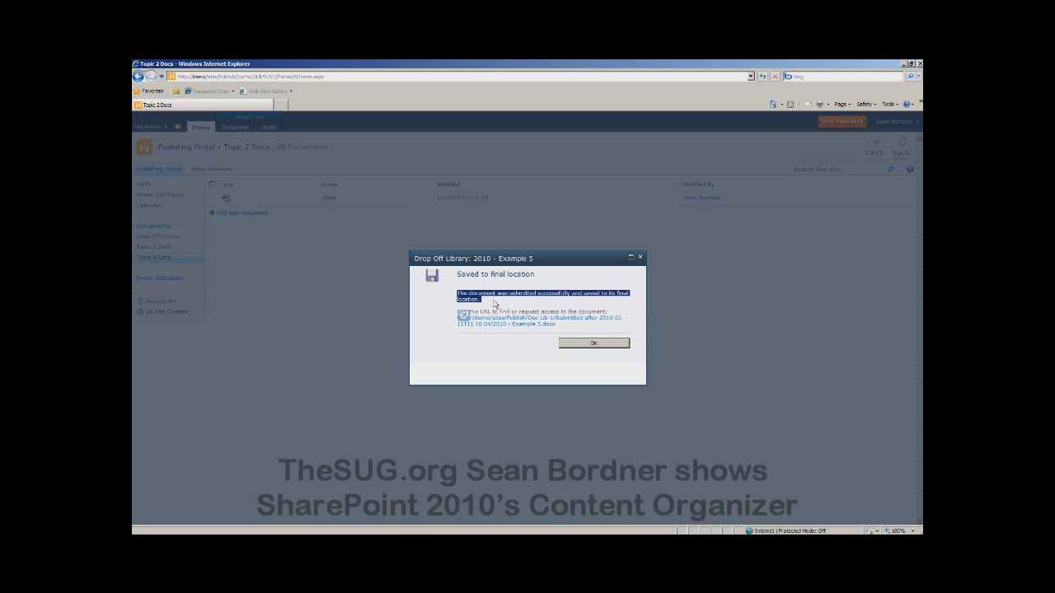
left_click(495, 312)
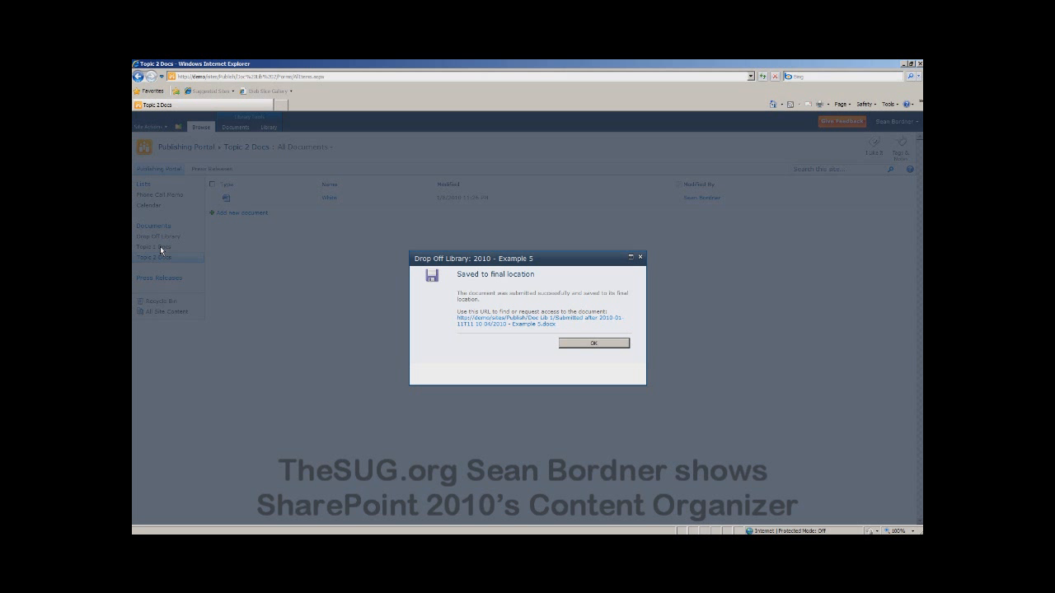
left_click(600, 344)
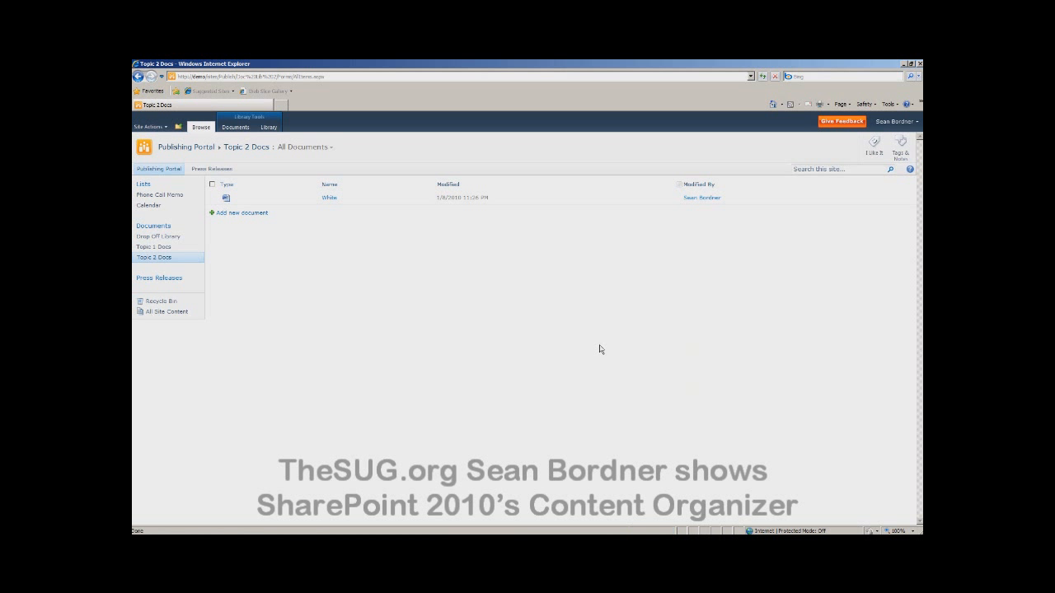
left_click(145, 251)
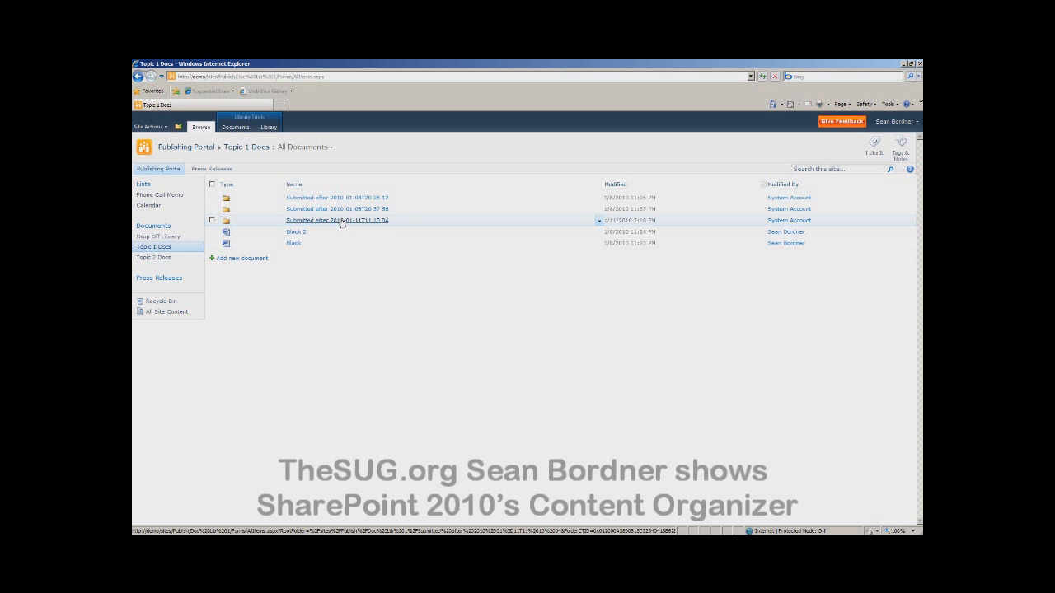
left_click(342, 220)
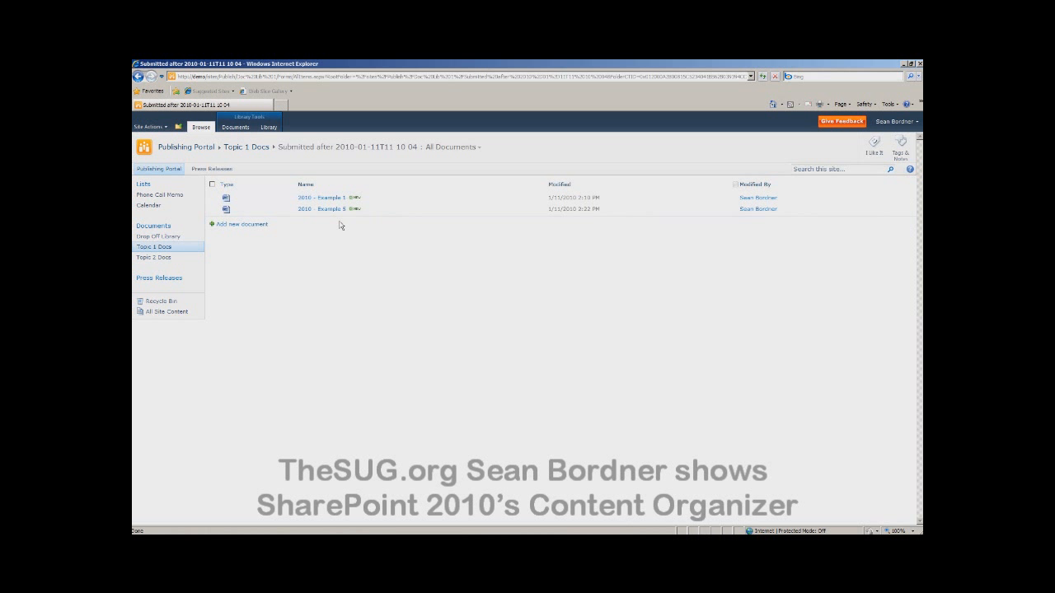